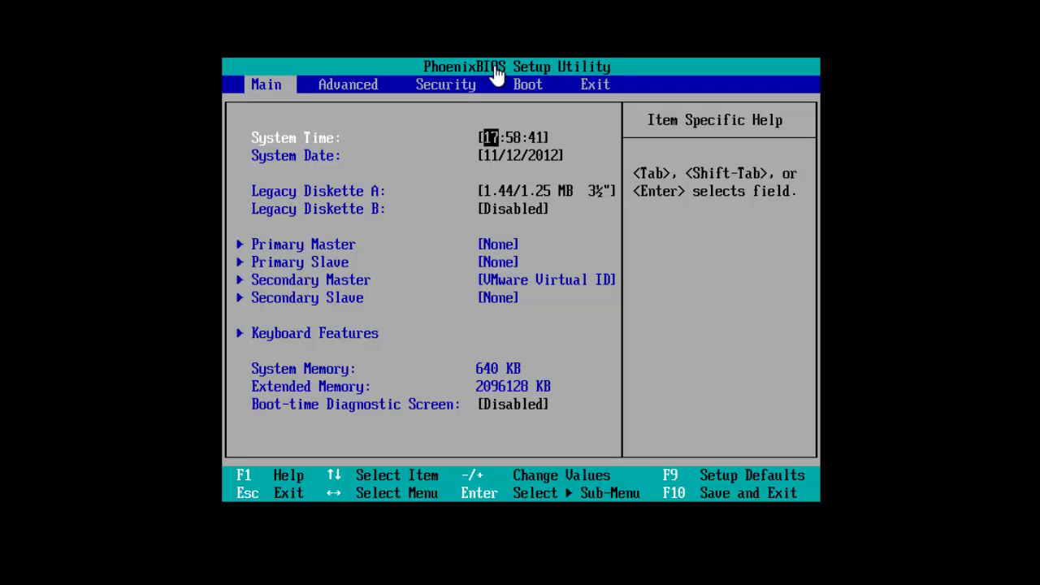
# - On the Boot menu, move CD-ROM Drive to the top of the boot order, then save and exit with F10
pyautogui.press('Right')
pyautogui.press('Right')
pyautogui.press('Right')
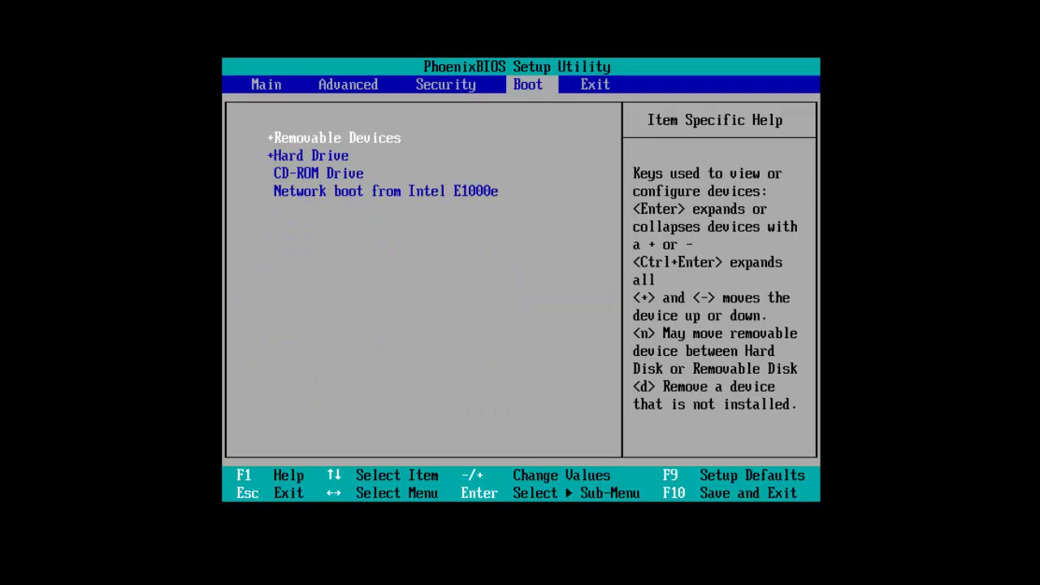
pyautogui.press('Down')
pyautogui.press('Down')
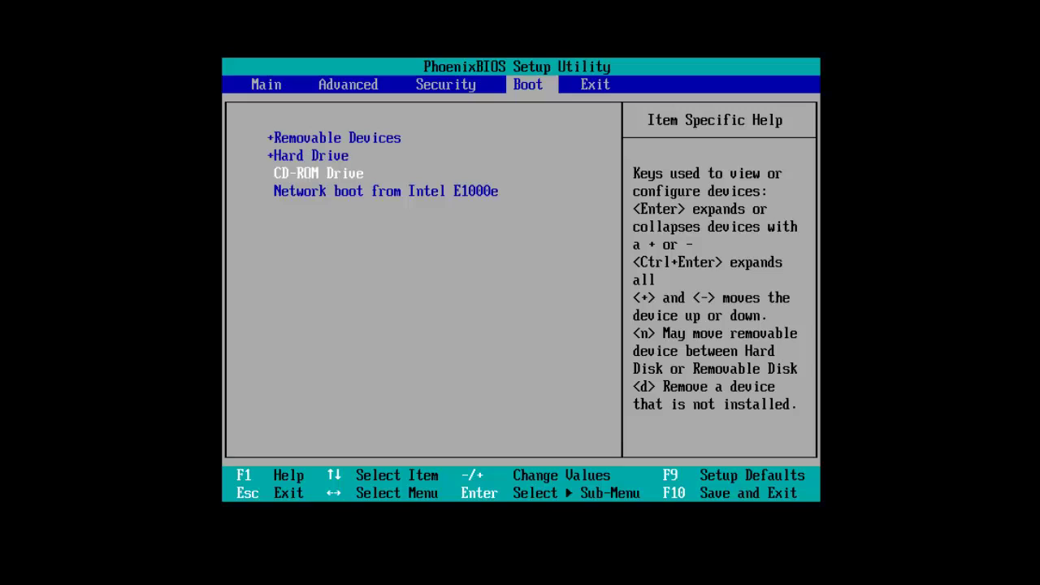
pyautogui.press('-')
pyautogui.press('+')
pyautogui.press('+')
pyautogui.press('+')
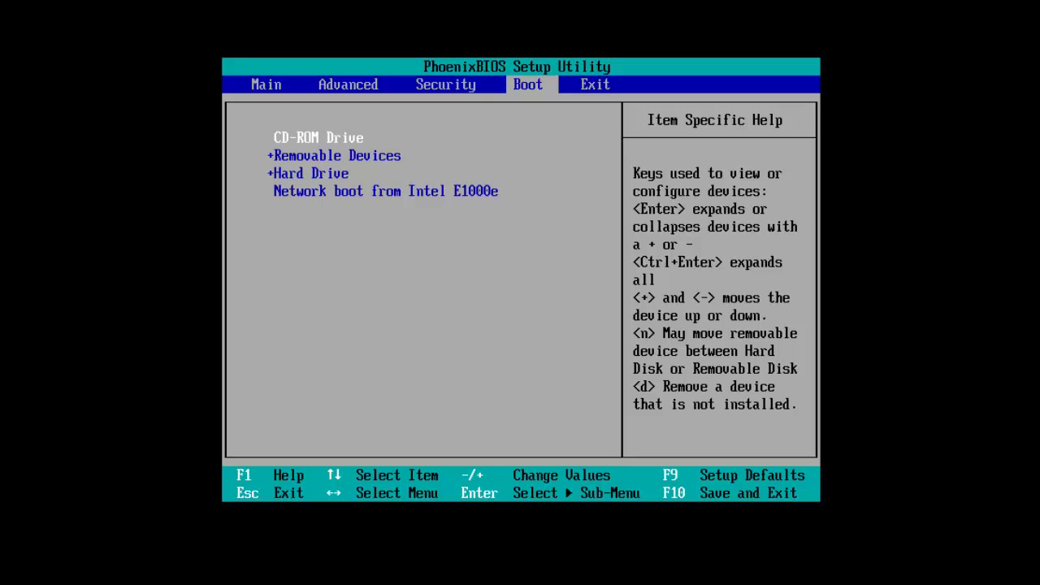
pyautogui.press('F10')
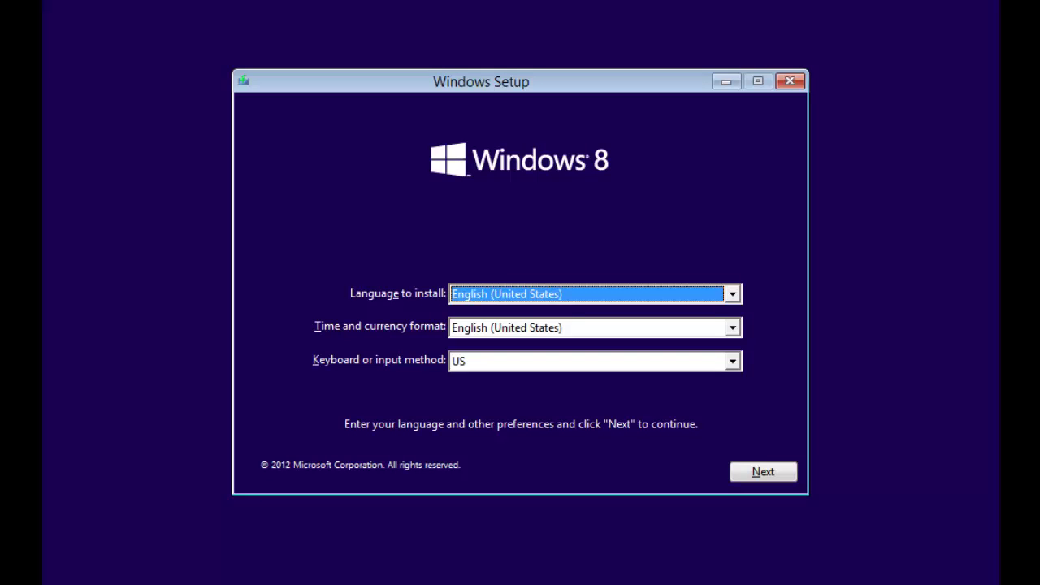
# - Set time and currency format to English (United Kingdom), keep English (United States) as install language, and continue
pyautogui.press('Tab')
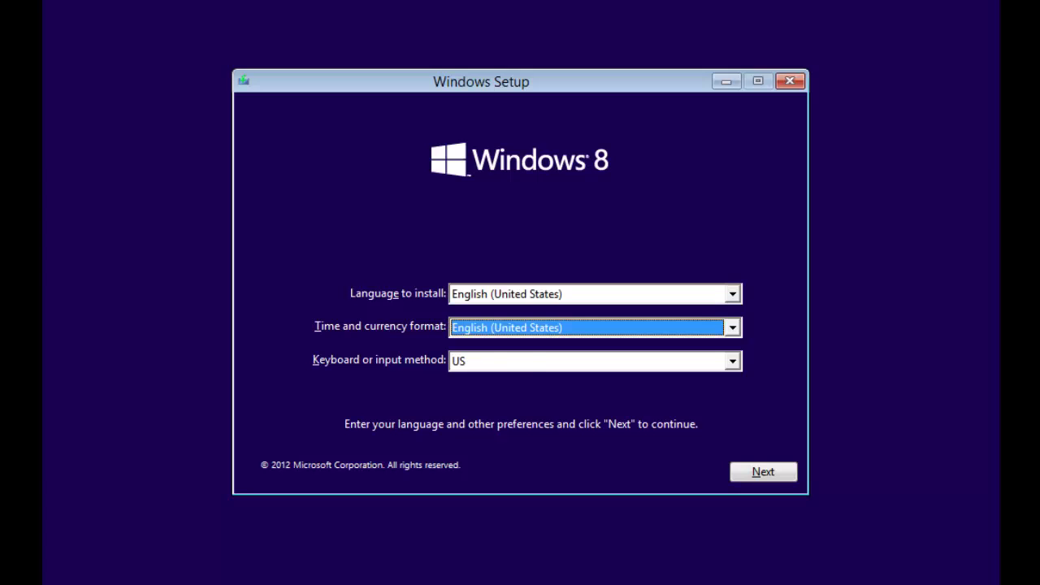
pyautogui.press('Up')
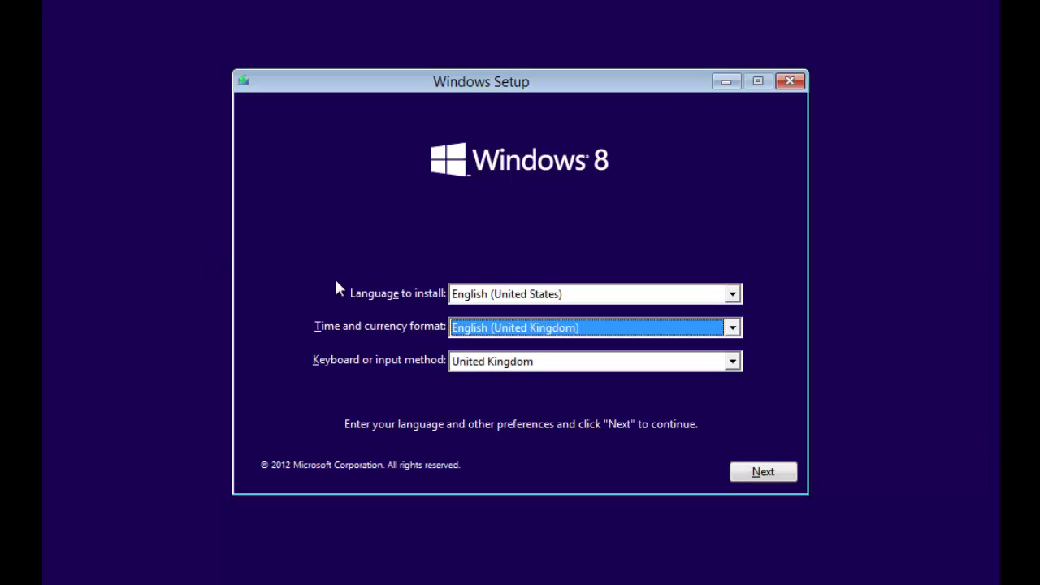
pyautogui.click(548, 294)
pyautogui.click(550, 296)
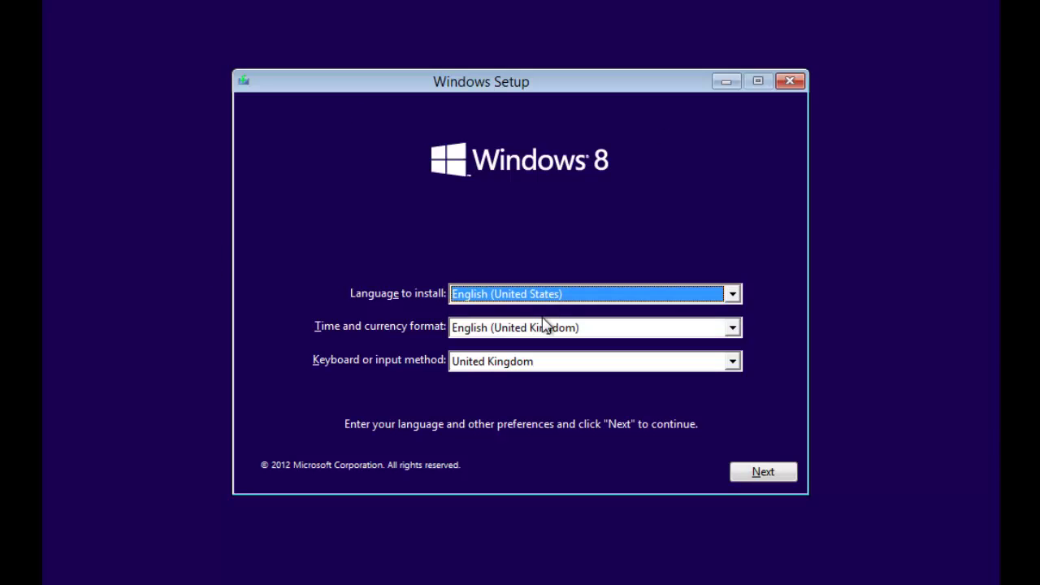
pyautogui.click(541, 328)
pyautogui.click(539, 330)
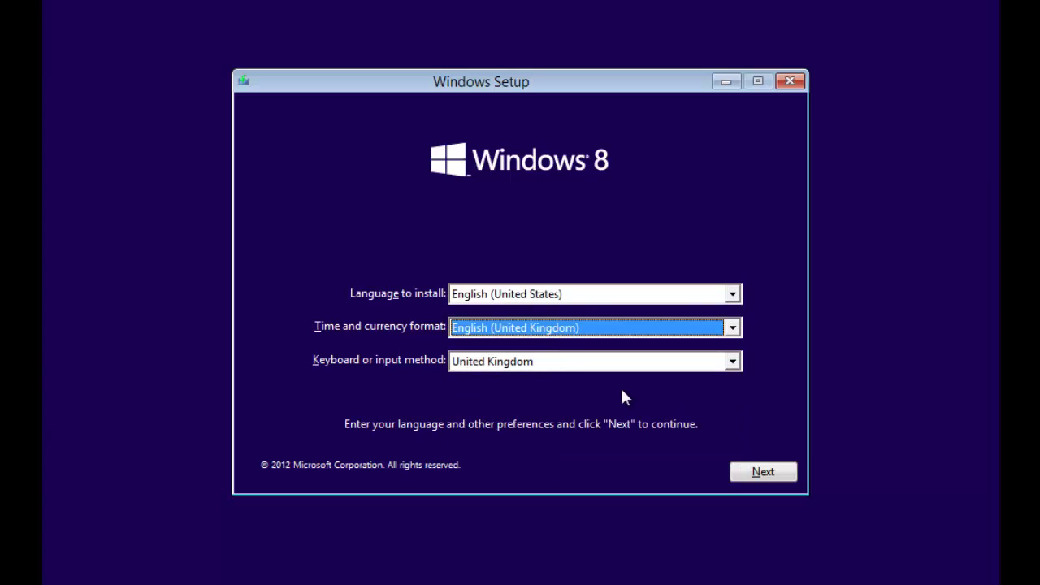
pyautogui.click(786, 472)
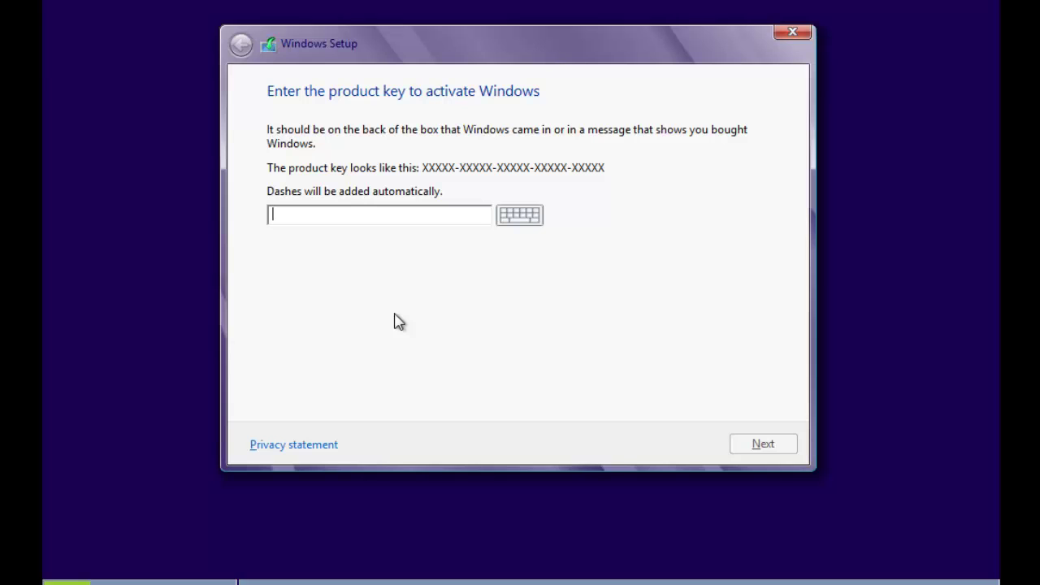
# - Paste the Windows product key into the key box and submit it
pyautogui.hotkey('ctrl', 'v')
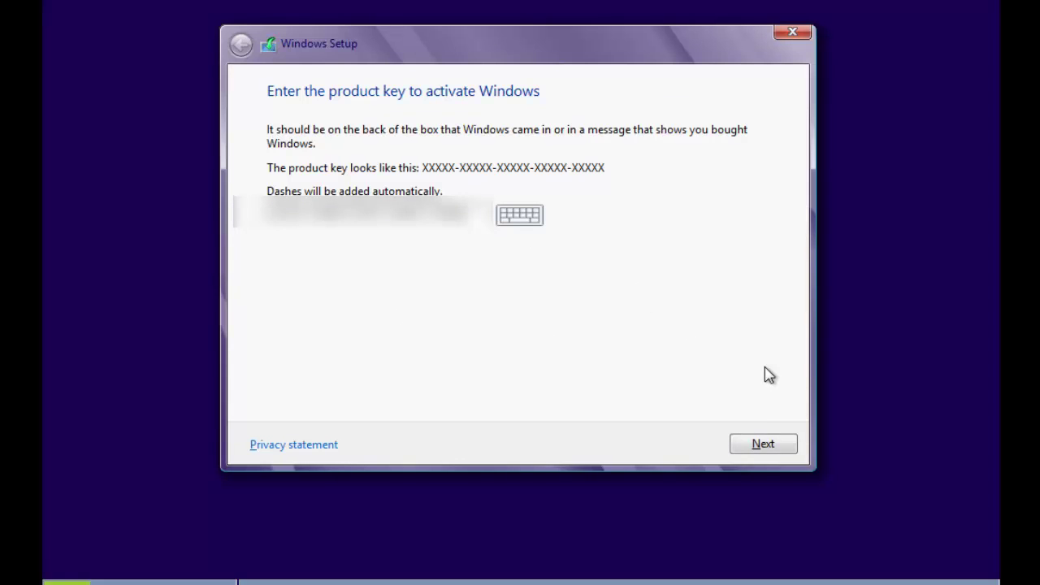
pyautogui.click(758, 444)
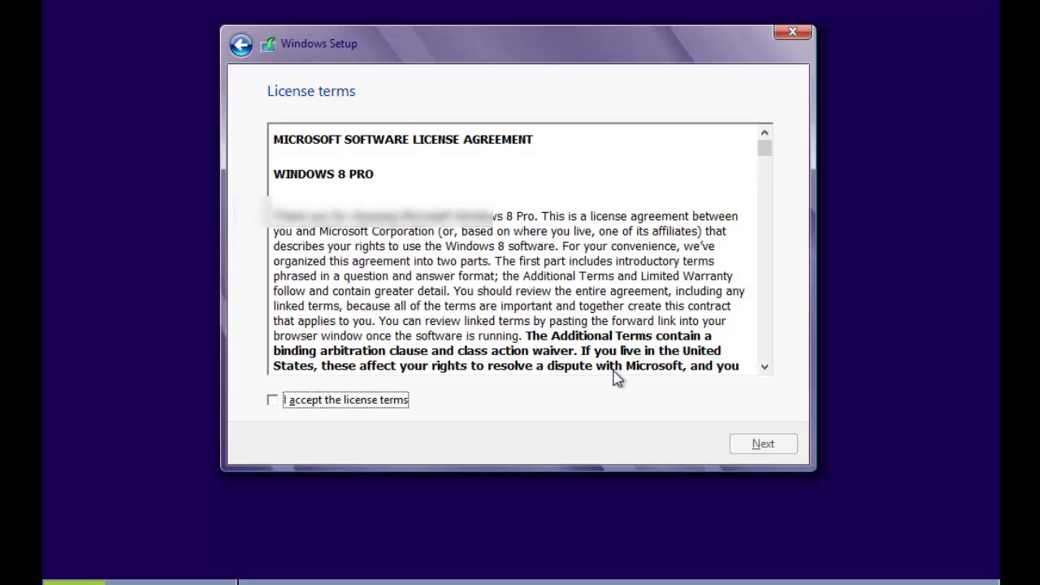
# - Tick 'I accept the license terms', scroll through the agreement, and continue
pyautogui.click(344, 405)
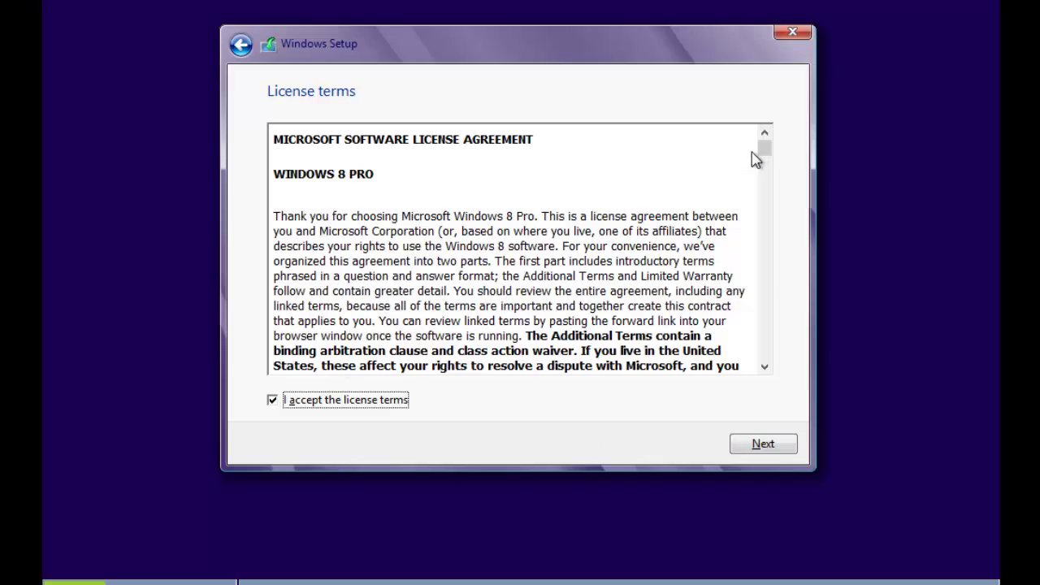
pyautogui.moveTo(764, 151); pyautogui.dragTo(766, 378)
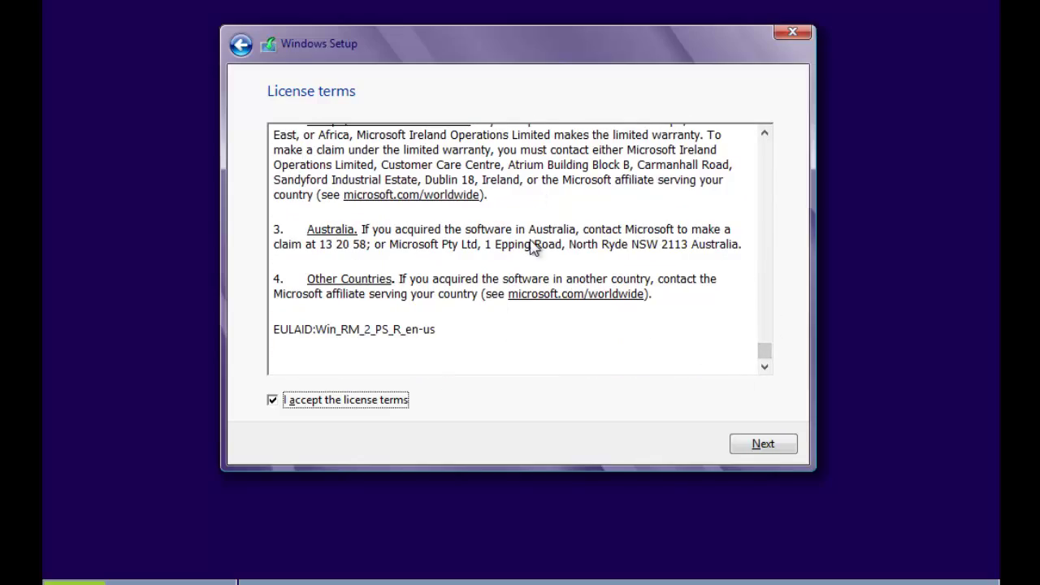
pyautogui.click(785, 458)
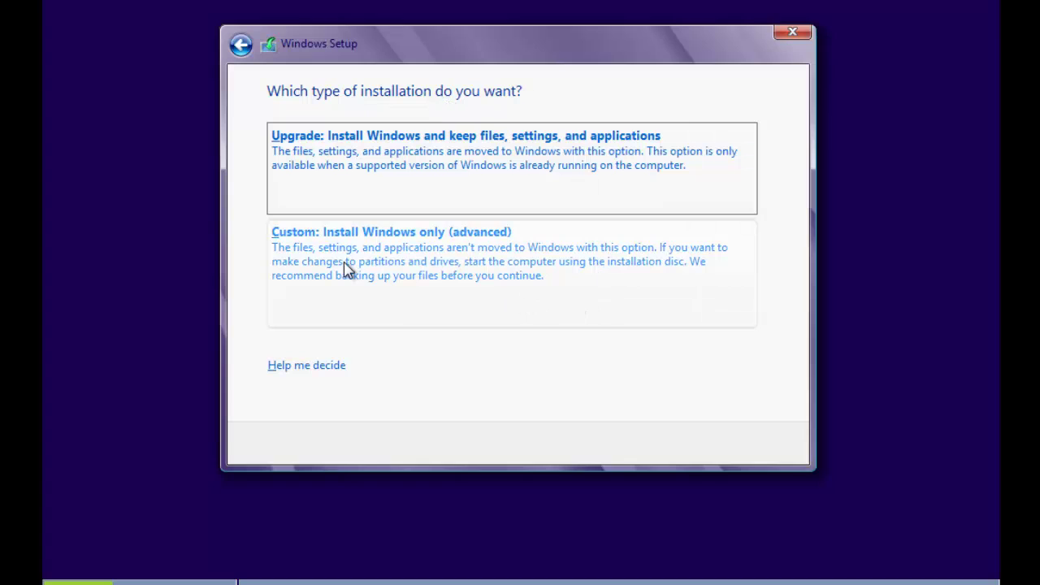
# - Choose 'Custom: Install Windows only (advanced)' and install onto Drive 0's unallocated space
pyautogui.click(389, 276)
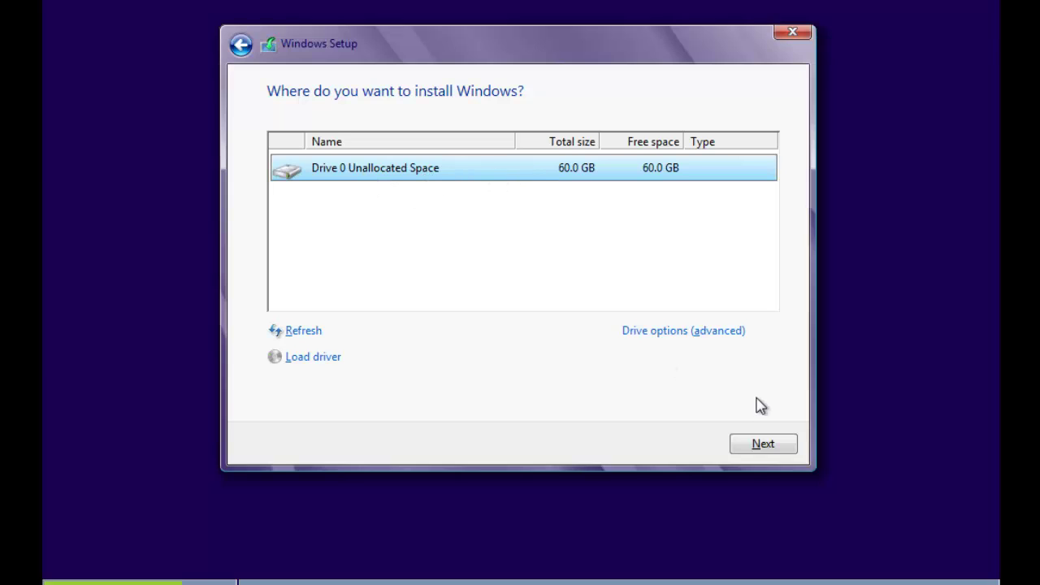
pyautogui.click(760, 447)
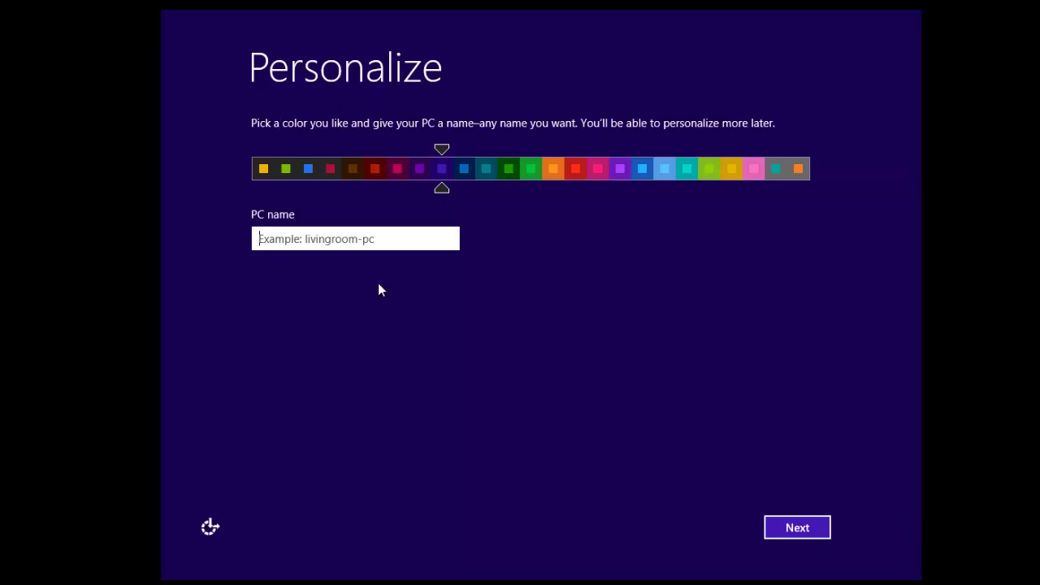
# - Try the colour slider, keep purple, and name the PC WIN8 before continuing
pyautogui.moveTo(440, 196); pyautogui.dragTo(438, 191)
pyautogui.click(408, 236)
pyautogui.write('WIN8')
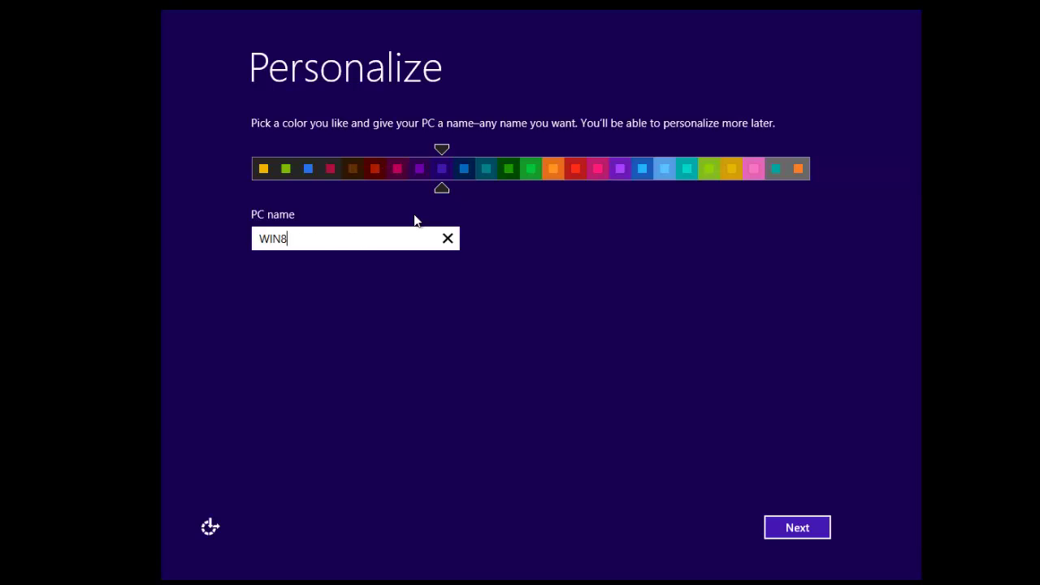
pyautogui.click(808, 529)
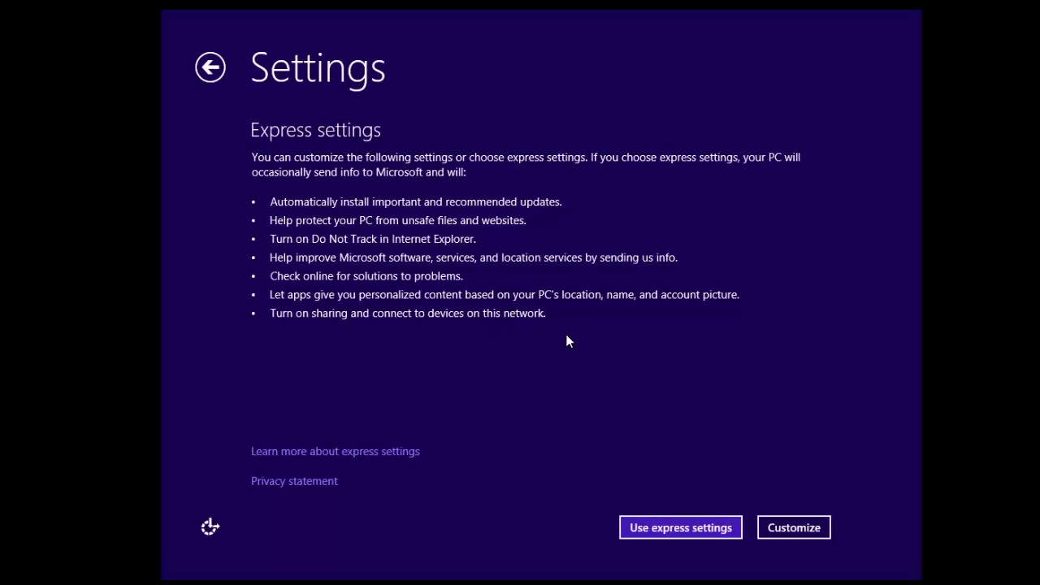
# - Choose Use express settings, then enter and submit the Microsoft account e-mail address
pyautogui.click(647, 537)
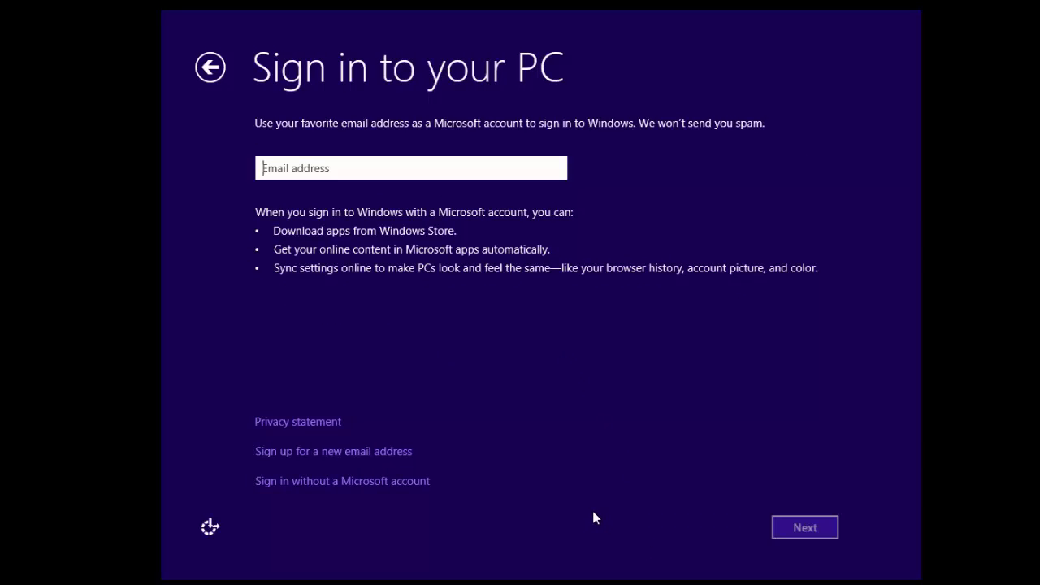
pyautogui.click(345, 166)
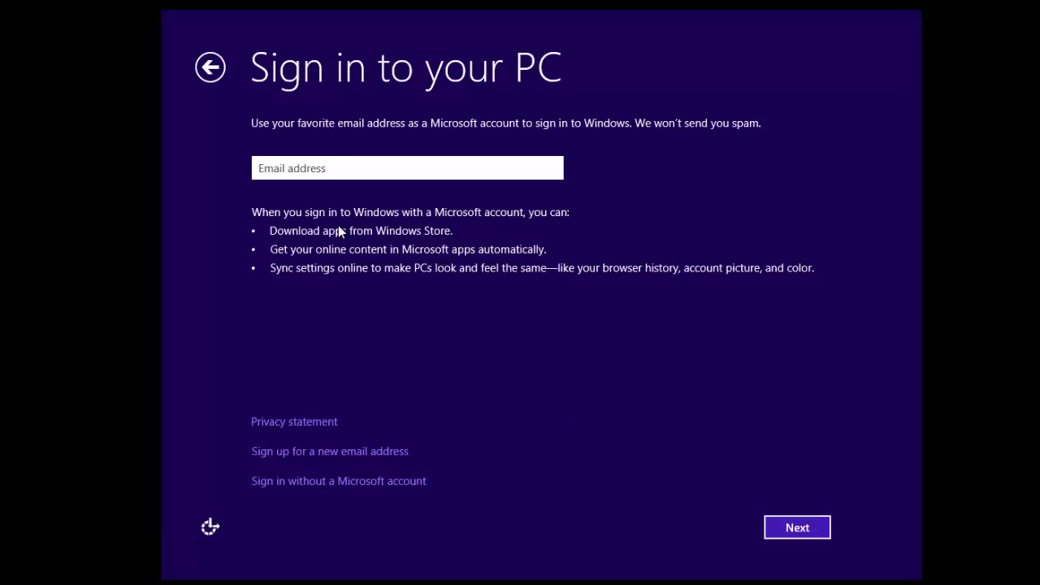
pyautogui.click(331, 168)
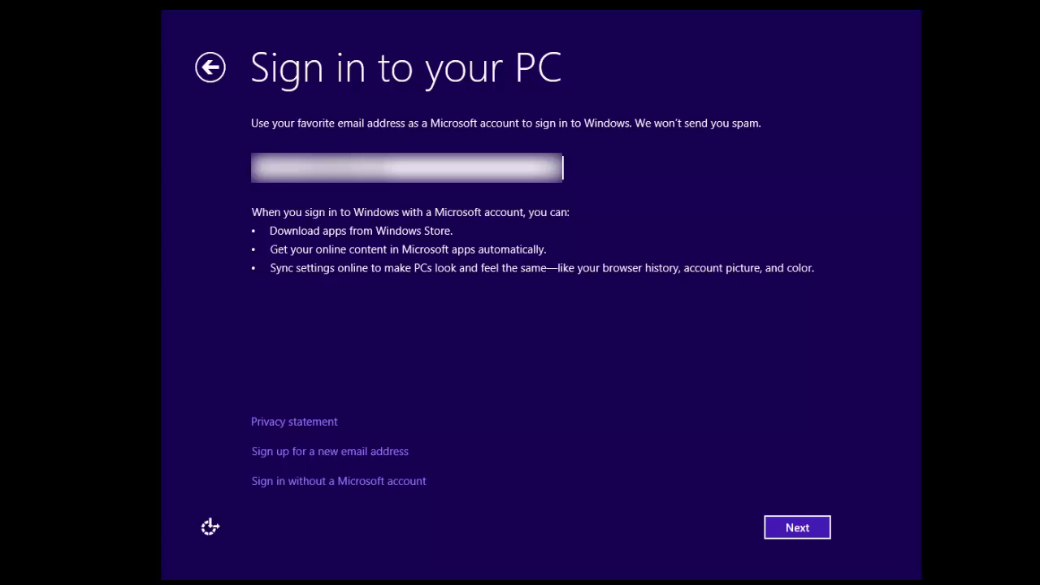
pyautogui.press('Return')
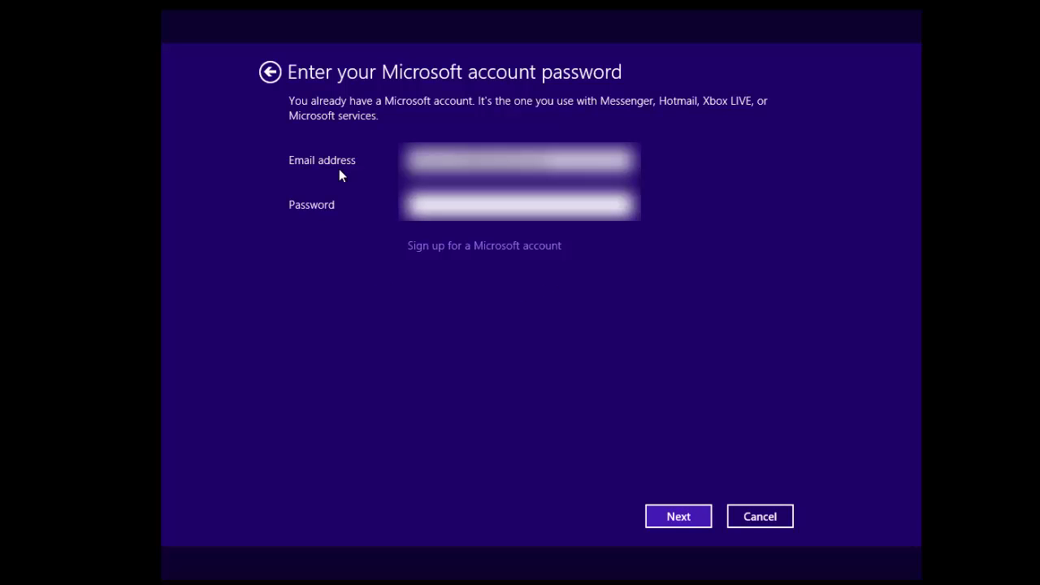
# - Enter the account password, then confirm the United Kingdom (+44) security phone number
pyautogui.write('••••••••••')
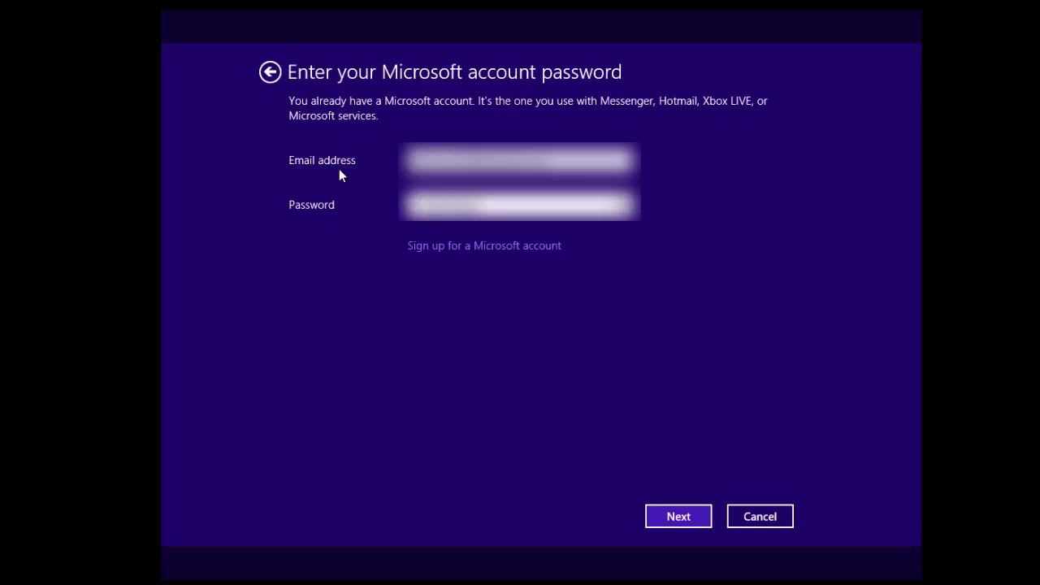
pyautogui.press('Return')
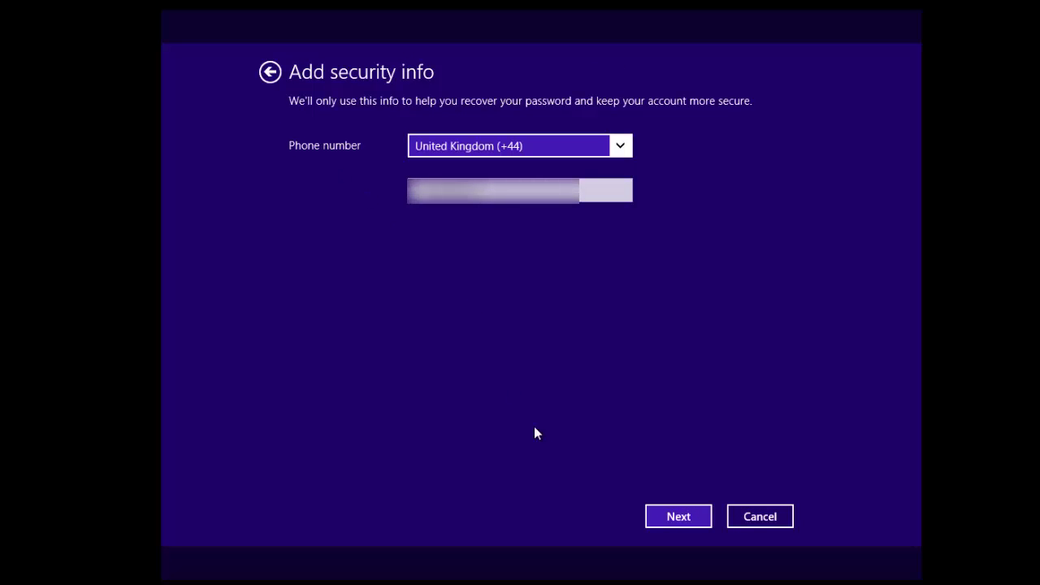
pyautogui.click(655, 520)
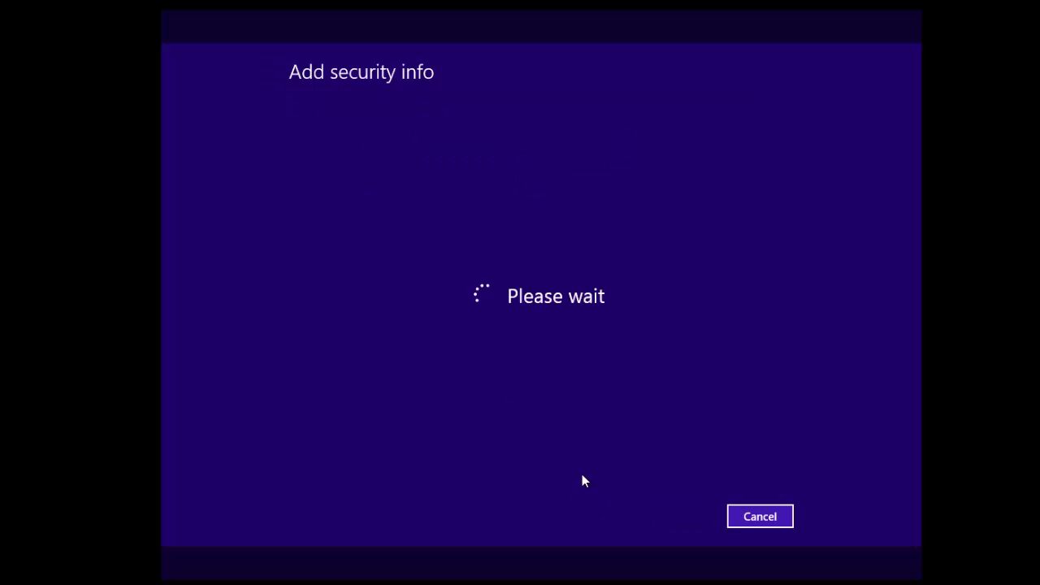